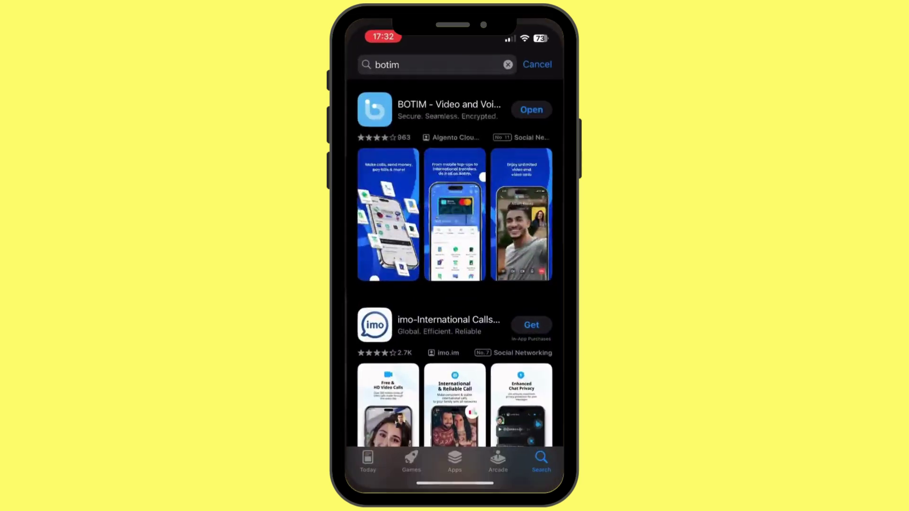
{"action": "type", "text": "botim"}
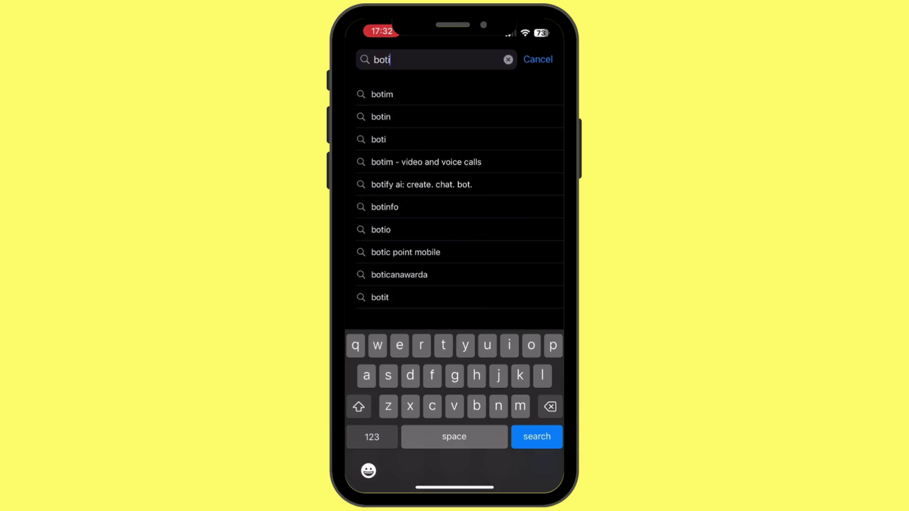
- Search App Store for botim and open the BOTIM – Video and Voice Calls page
{"action": "key", "text": "Return"}
{"action": "left_click", "coordinate": [427, 105]}
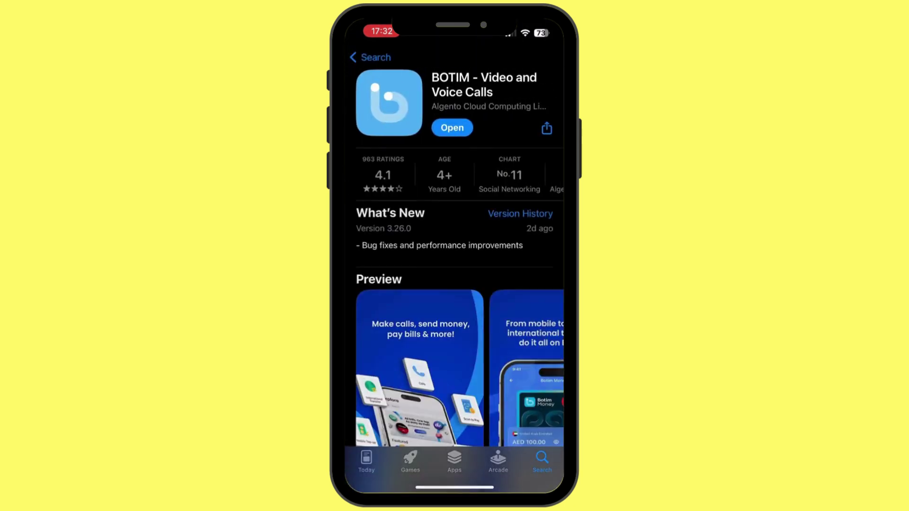
{"action": "scroll", "coordinate": [455, 285], "scroll_direction": "down", "scroll_amount": 1}
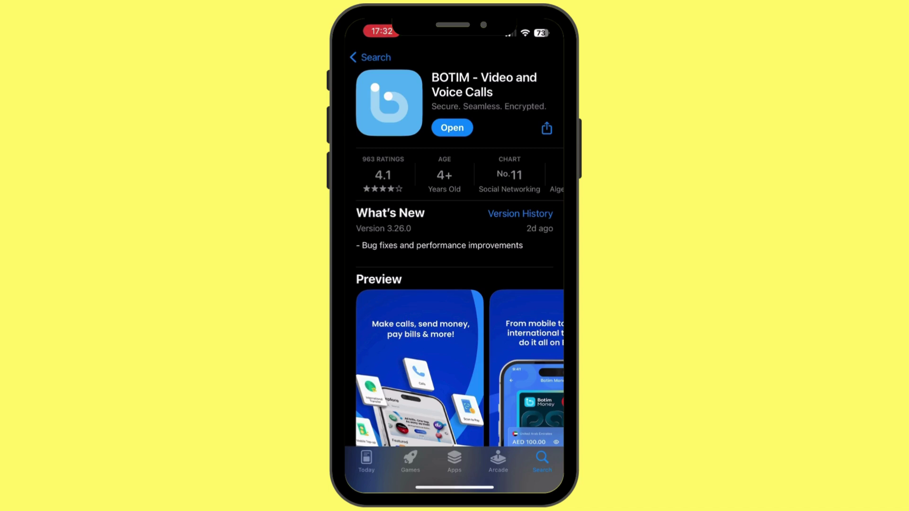
{"action": "scroll", "coordinate": [455, 284], "scroll_direction": "up", "scroll_amount": 2}
{"action": "scroll", "coordinate": [455, 285], "scroll_direction": "up", "scroll_amount": 2}
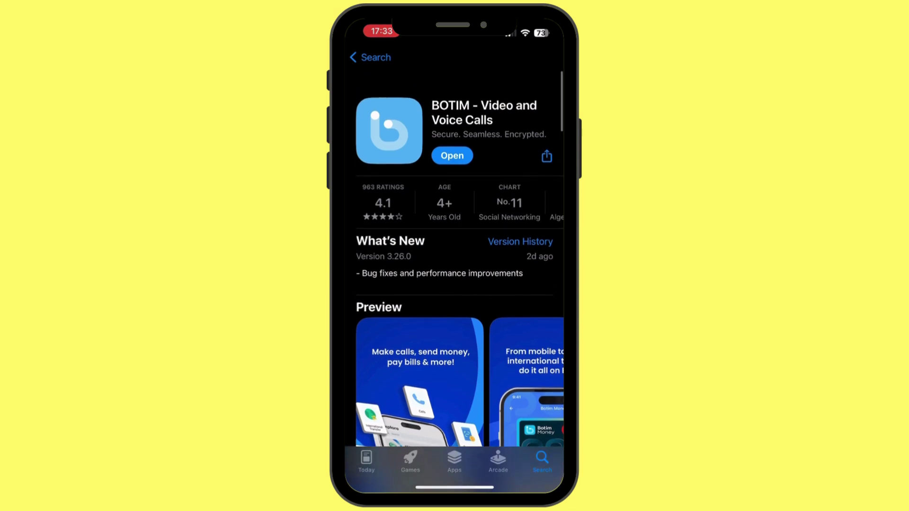
{"action": "left_click_drag", "start_coordinate": [454, 488], "coordinate": [455, 285]}
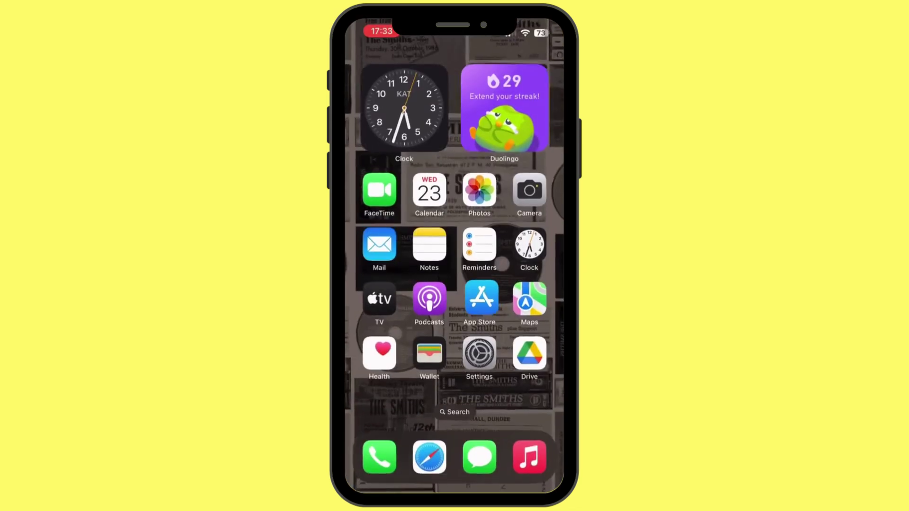
{"action": "left_click_drag", "start_coordinate": [540, 22], "coordinate": [541, 284]}
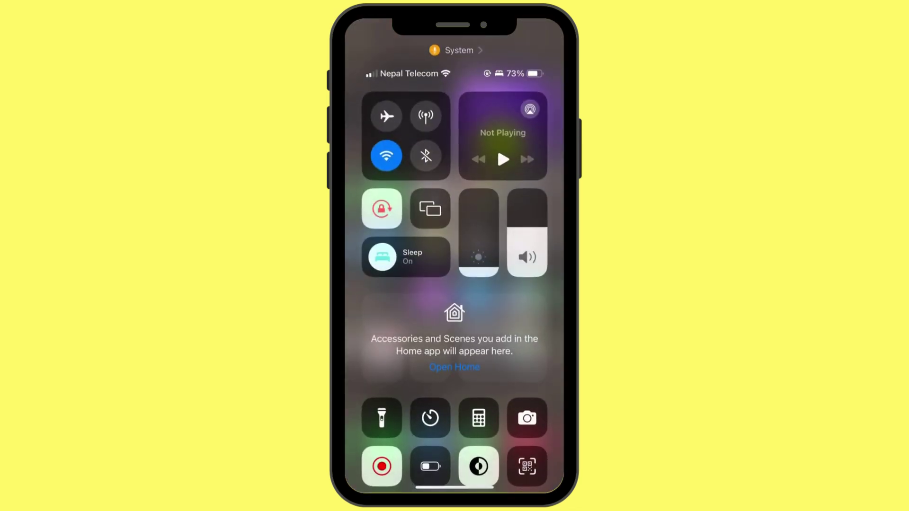
{"action": "left_click", "coordinate": [386, 115]}
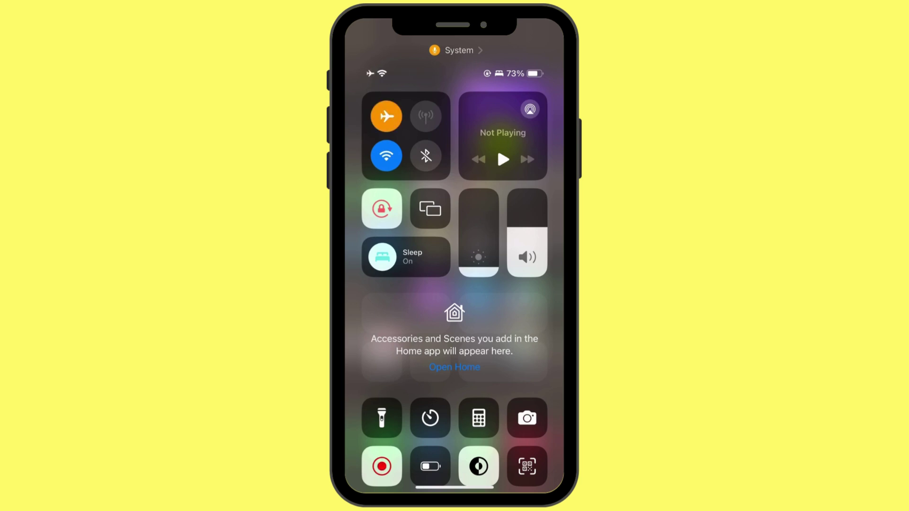
{"action": "left_click", "coordinate": [387, 116]}
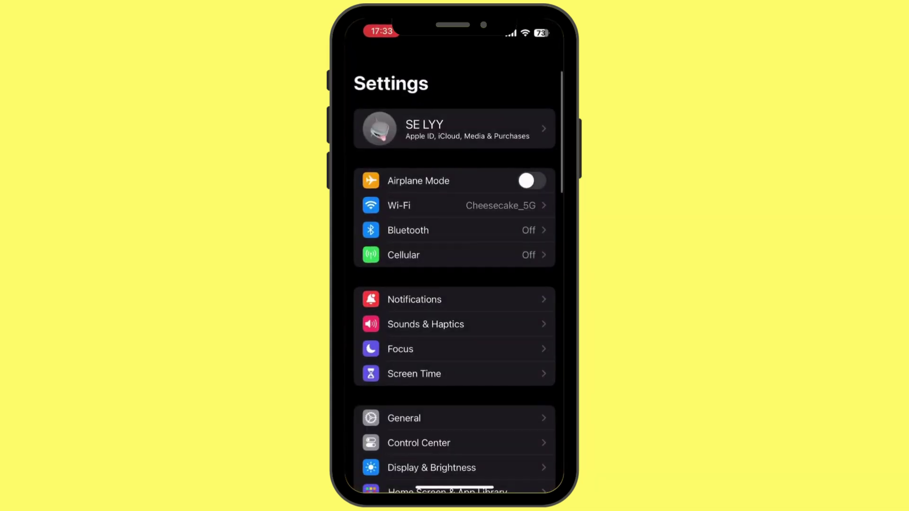
{"action": "scroll", "coordinate": [455, 285], "scroll_direction": "down", "scroll_amount": 5}
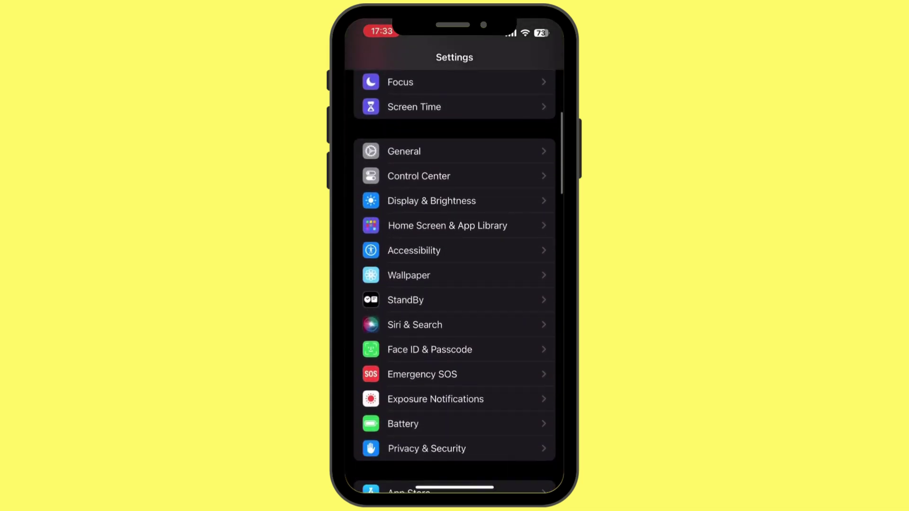
- Navigate General › iPhone Storage to Botim's details and choose Offload App
{"action": "left_click", "coordinate": [404, 151]}
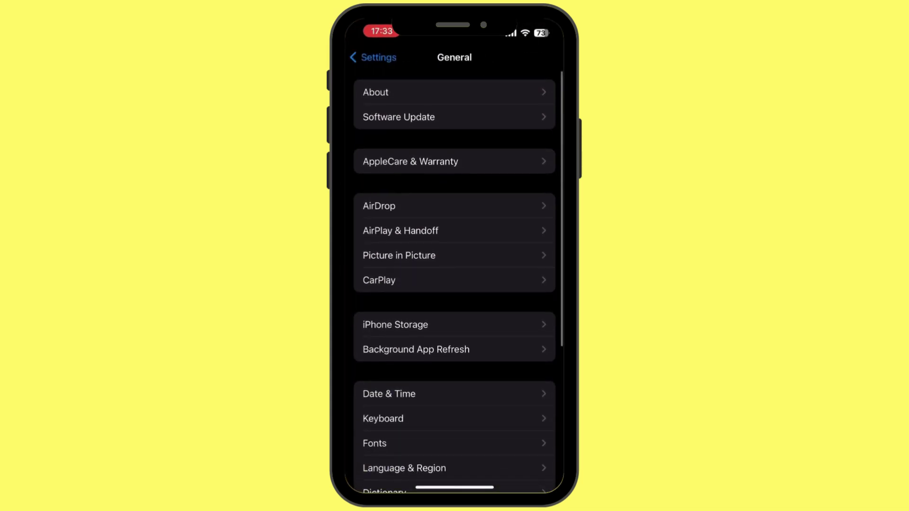
{"action": "scroll", "coordinate": [455, 284], "scroll_direction": "down", "scroll_amount": 3}
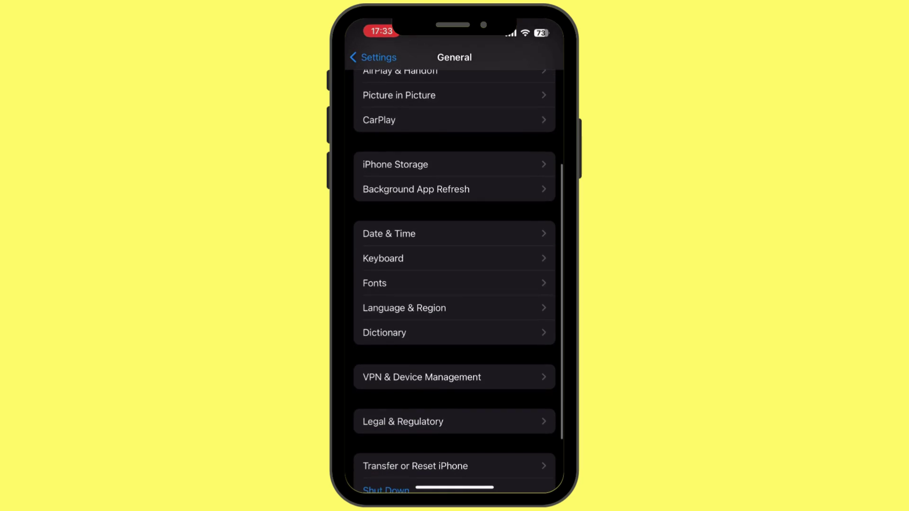
{"action": "left_click", "coordinate": [395, 164]}
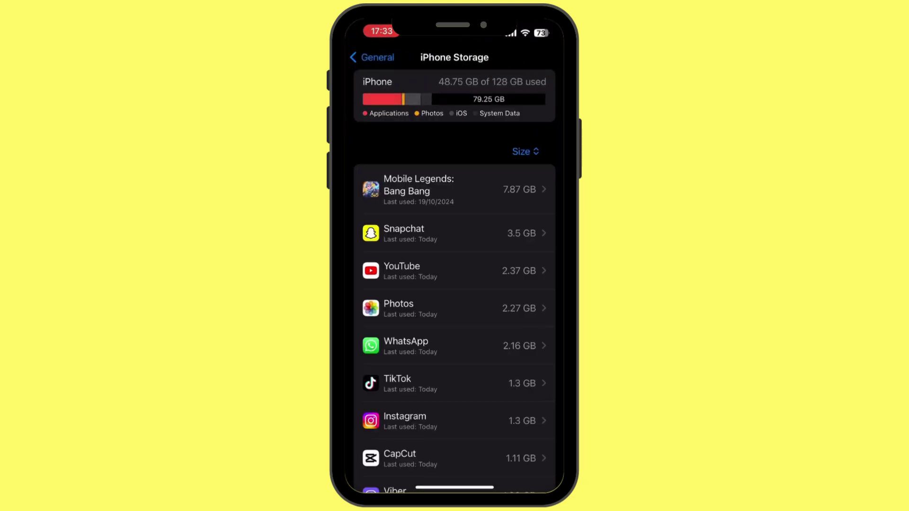
{"action": "scroll", "coordinate": [455, 284], "scroll_direction": "down", "scroll_amount": 5}
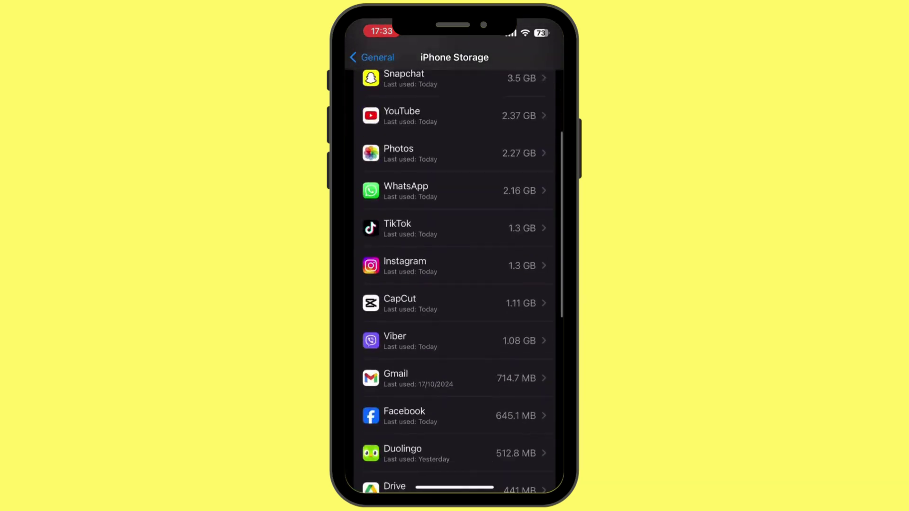
{"action": "scroll", "coordinate": [455, 285], "scroll_direction": "down", "scroll_amount": 5}
{"action": "scroll", "coordinate": [455, 284], "scroll_direction": "down", "scroll_amount": 4}
{"action": "scroll", "coordinate": [455, 284], "scroll_direction": "down", "scroll_amount": 4}
{"action": "left_click", "coordinate": [426, 250]}
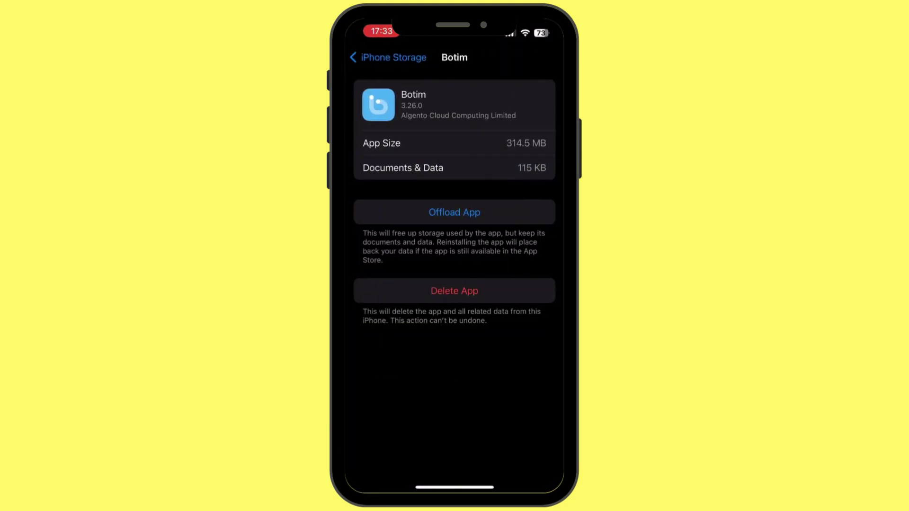
{"action": "left_click", "coordinate": [455, 211]}
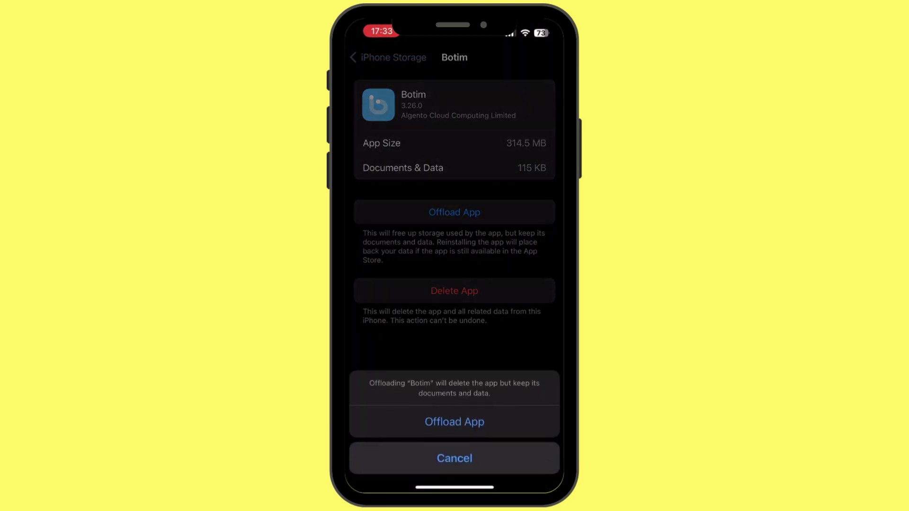